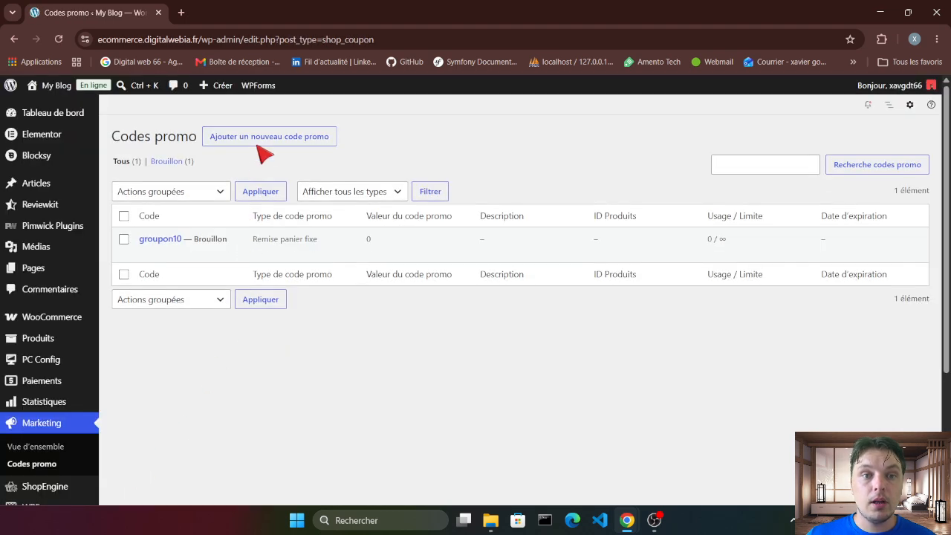
# Add a new promo code named DealLabs10 and use the same text as its description
pyautogui.click(281, 147)
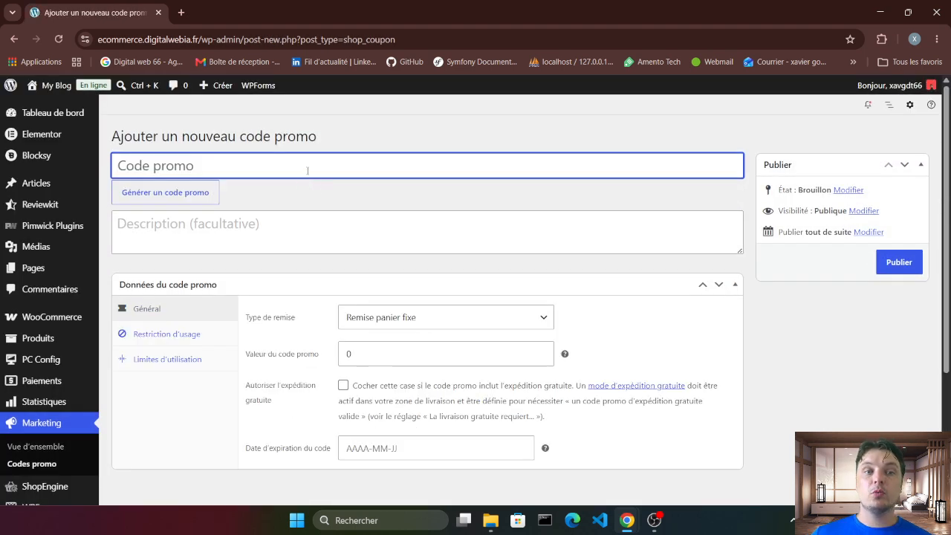
pyautogui.write('D')
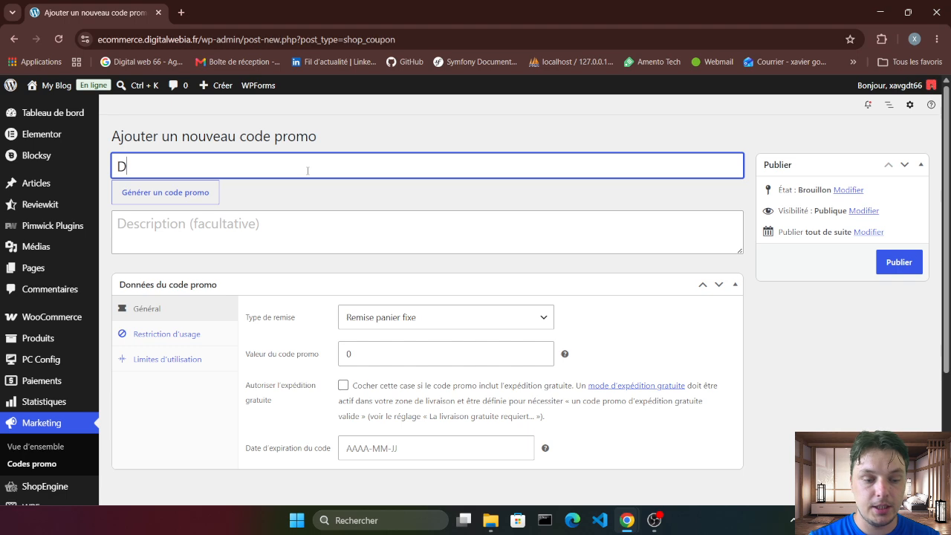
pyautogui.write('ealLabs10')
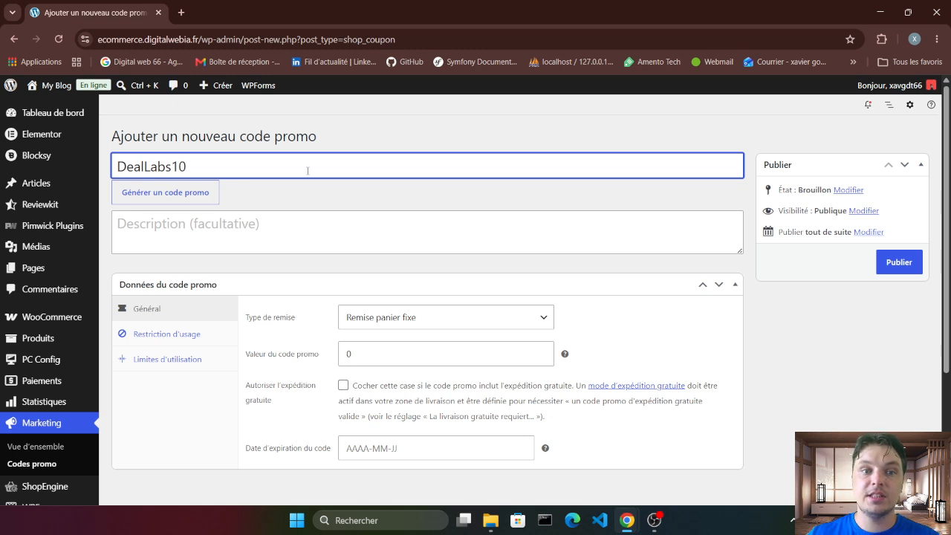
pyautogui.hotkey('ctrl', 'a')
pyautogui.hotkey('ctrl', 'c')
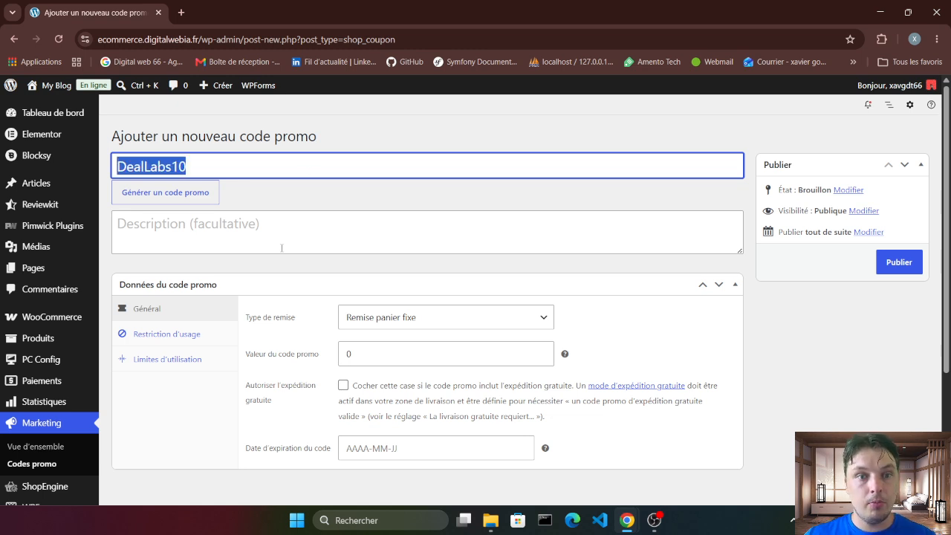
pyautogui.click(281, 245)
pyautogui.hotkey('ctrl', 'v')
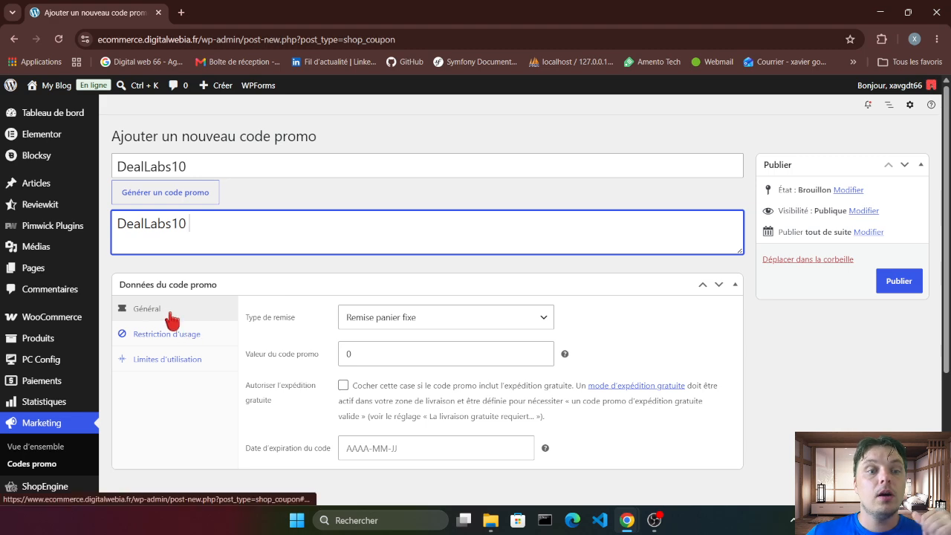
# Set the promo code's discount type to "Remise en pourcentage" with a value of 10
pyautogui.scroll(-2, 161, 237)
pyautogui.scroll(2, 192, 223)
pyautogui.click(390, 318)
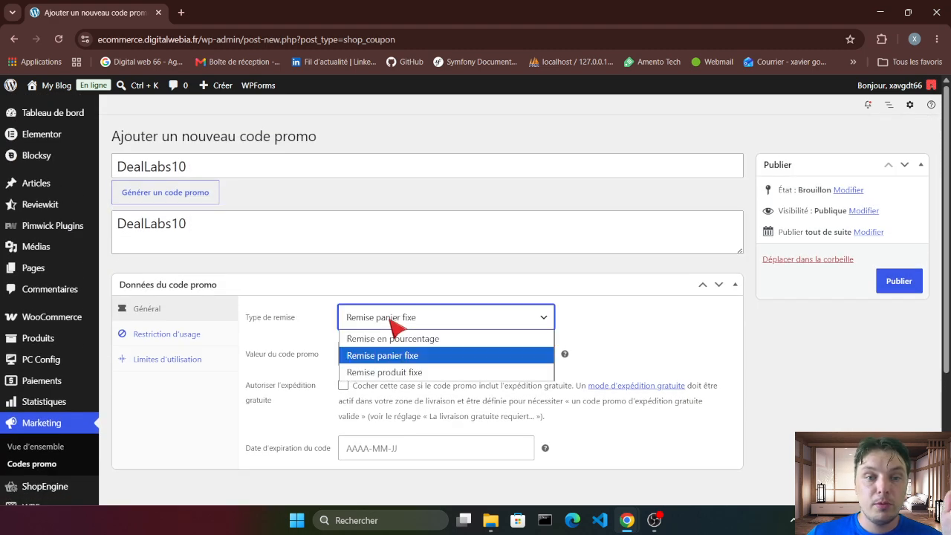
pyautogui.click(409, 336)
pyautogui.click(420, 321)
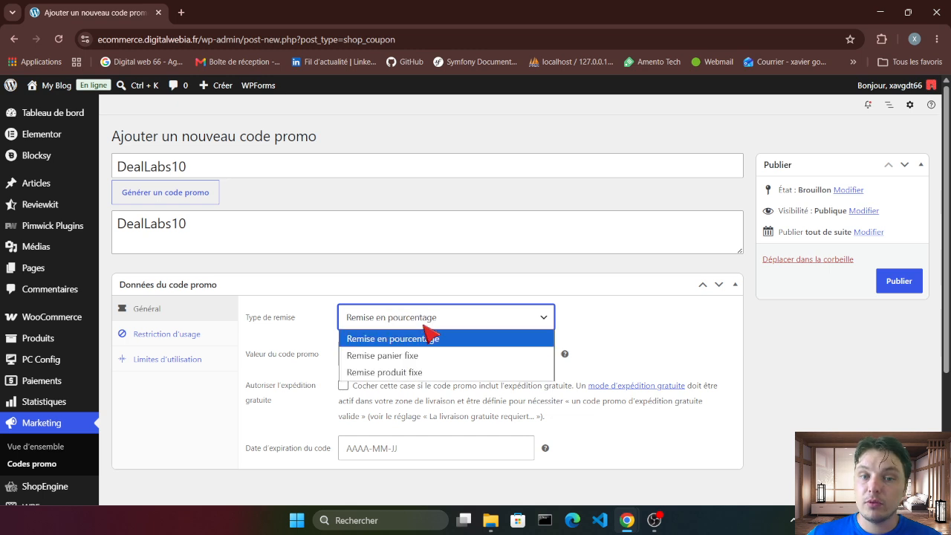
pyautogui.click(428, 372)
pyautogui.click(430, 324)
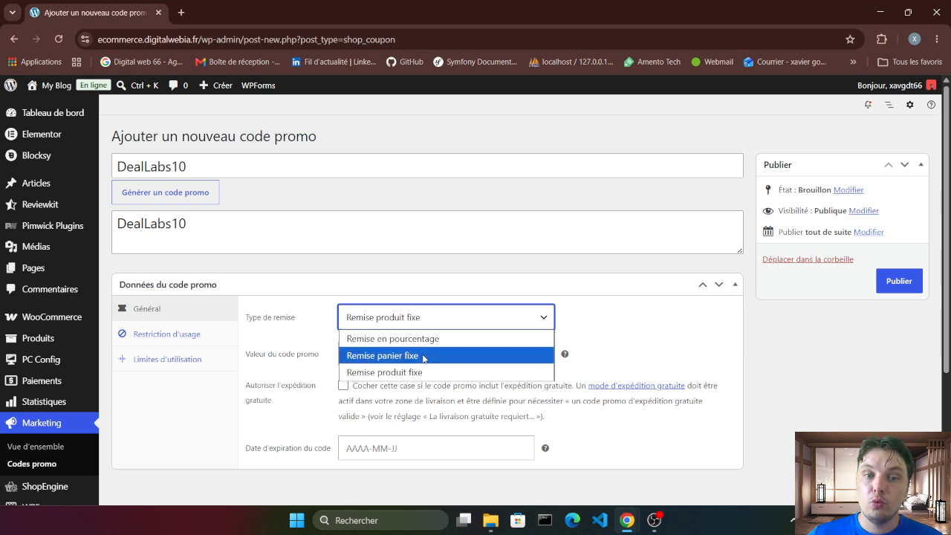
pyautogui.click(418, 340)
pyautogui.click(415, 350)
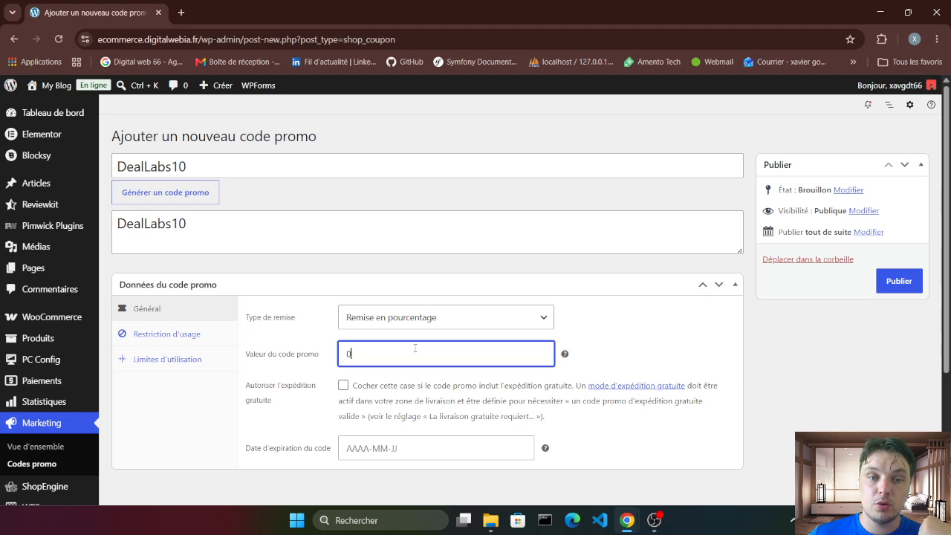
pyautogui.write('10')
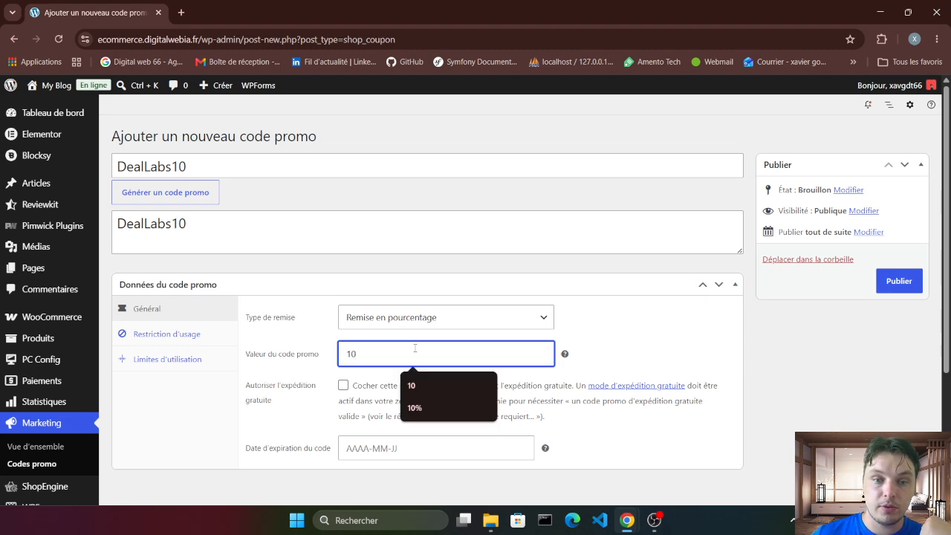
pyautogui.click(694, 356)
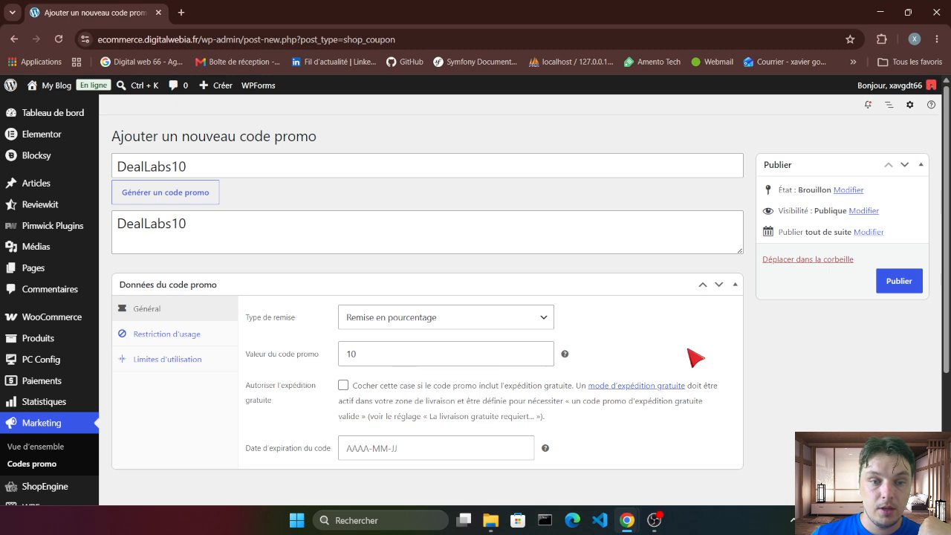
# Look at the calendar and suggestions offered for the promo code's expiry date without choosing a date
pyautogui.click(424, 457)
pyautogui.click(602, 448)
pyautogui.click(435, 456)
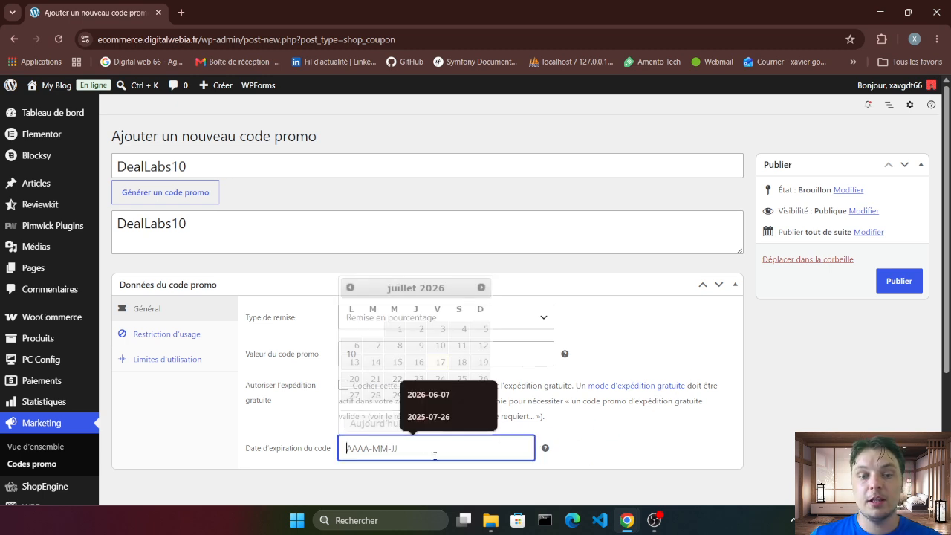
pyautogui.click(622, 442)
# In the promo code's usage restrictions, exclude items that are already on sale ("Exclure les articles en promo")
pyautogui.click(183, 344)
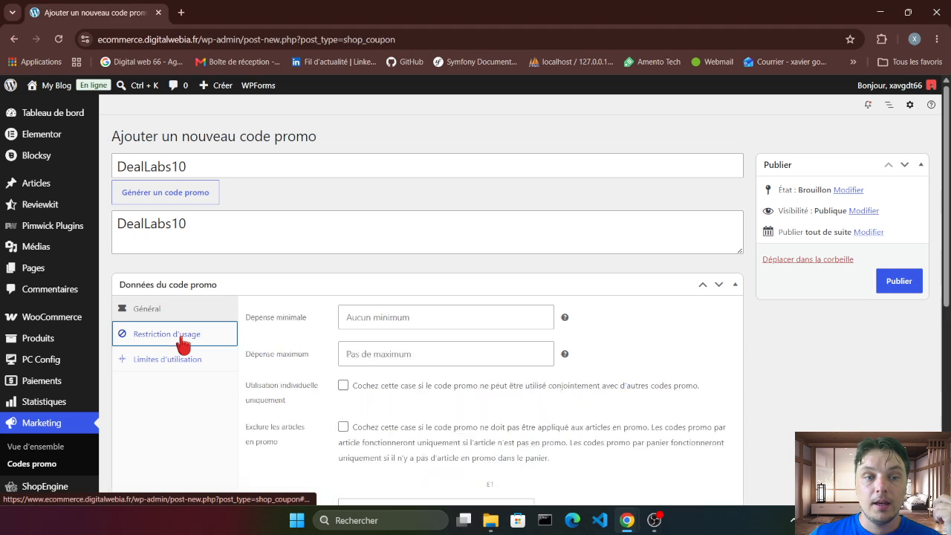
pyautogui.click(386, 322)
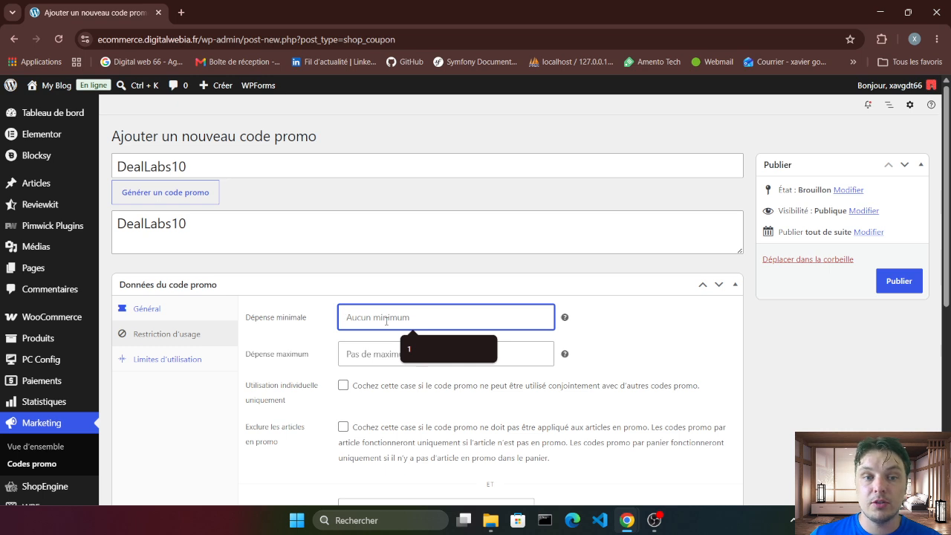
pyautogui.click(383, 354)
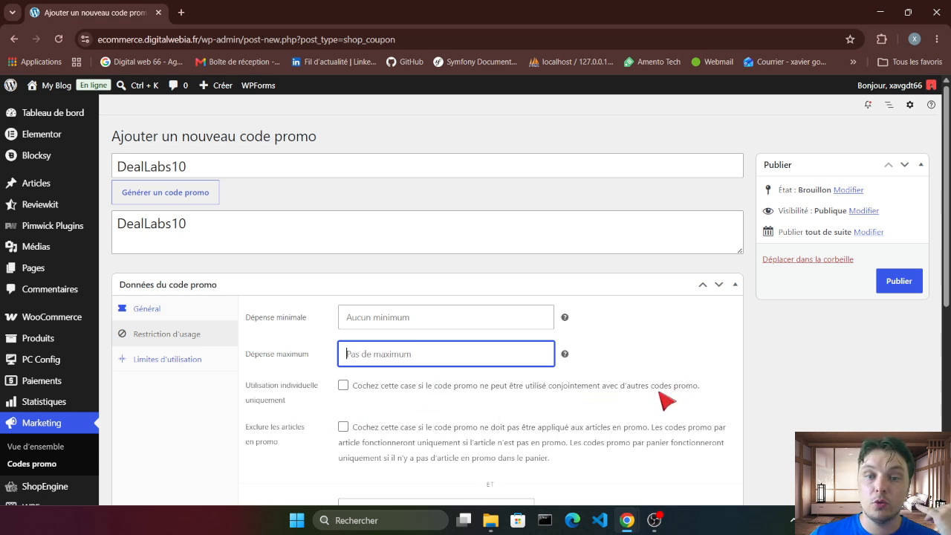
pyautogui.click(561, 396)
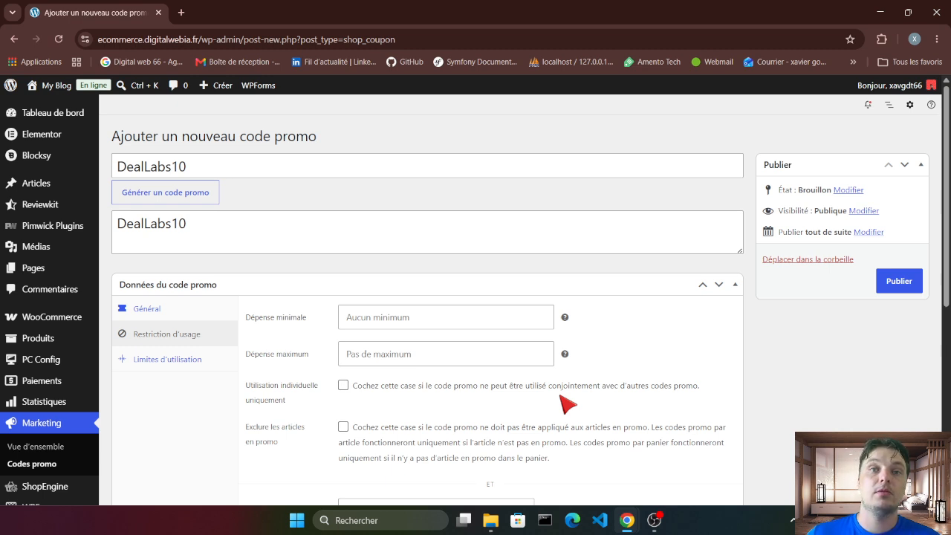
pyautogui.scroll(-1, 568, 404)
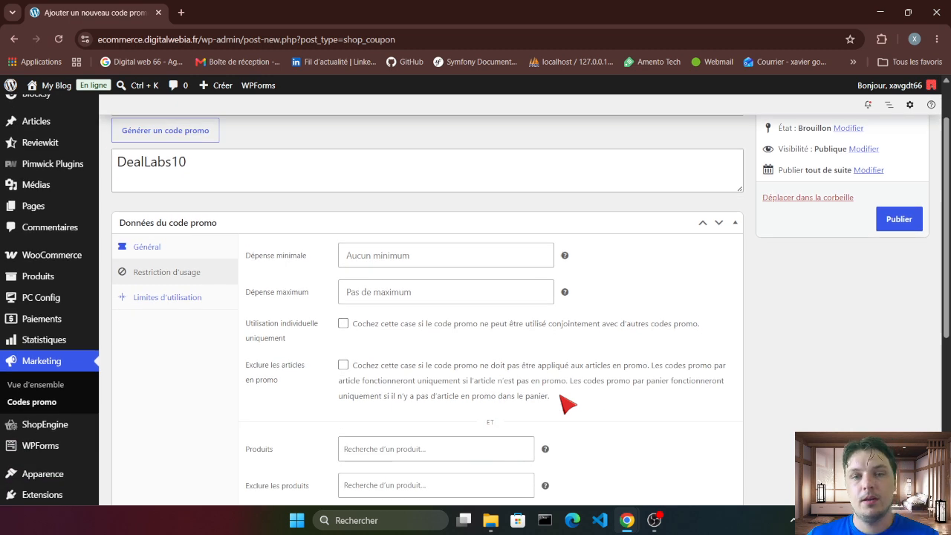
pyautogui.scroll(-1, 596, 336)
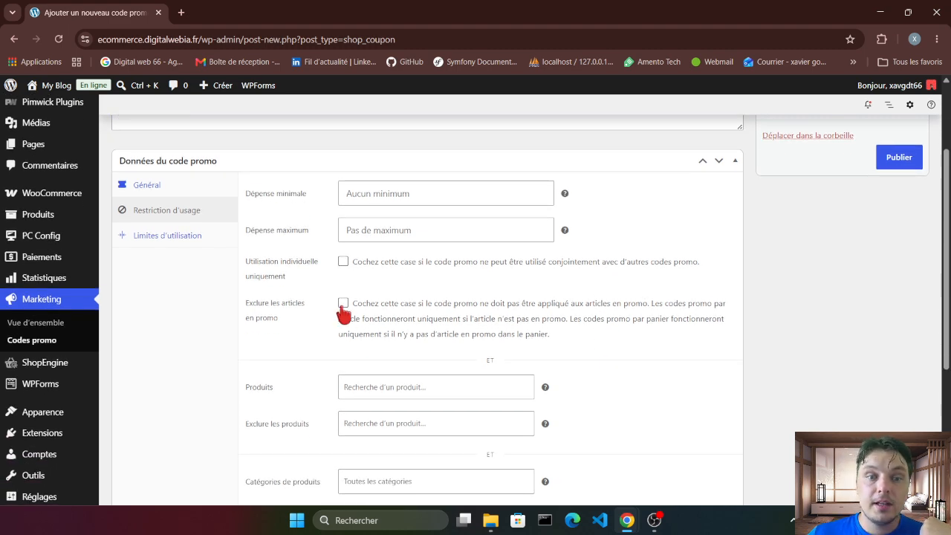
pyautogui.click(343, 304)
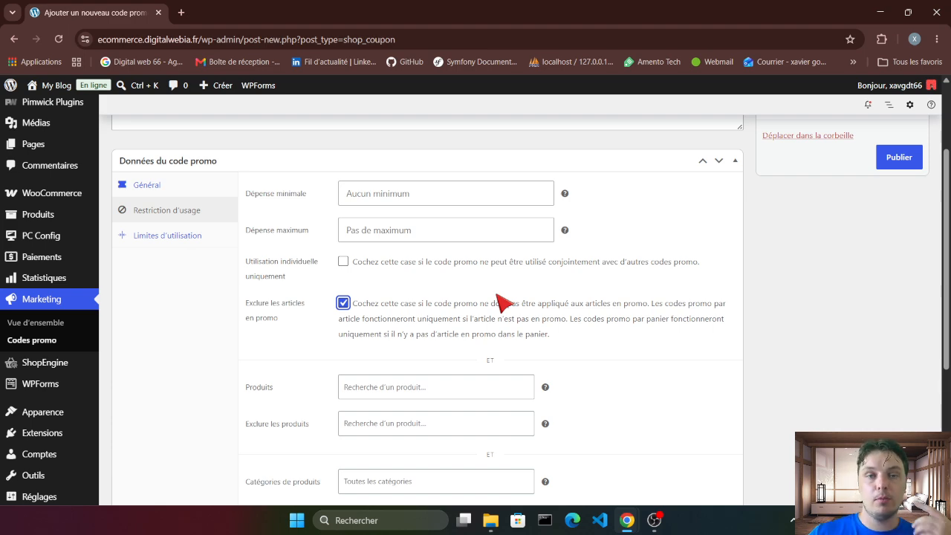
# Search the allowed products restriction for "iphon" and close the list without selecting a product
pyautogui.scroll(-1, 510, 310)
pyautogui.click(420, 325)
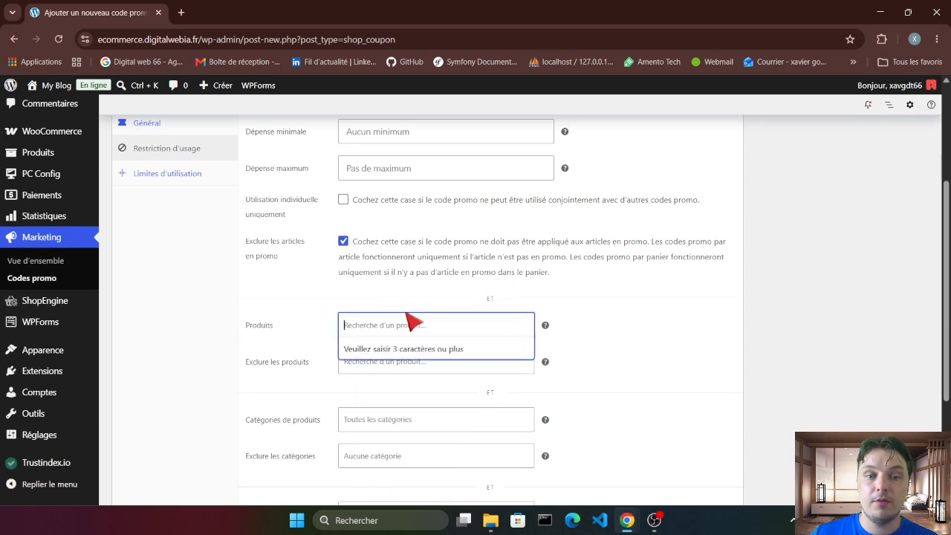
pyautogui.write('i')
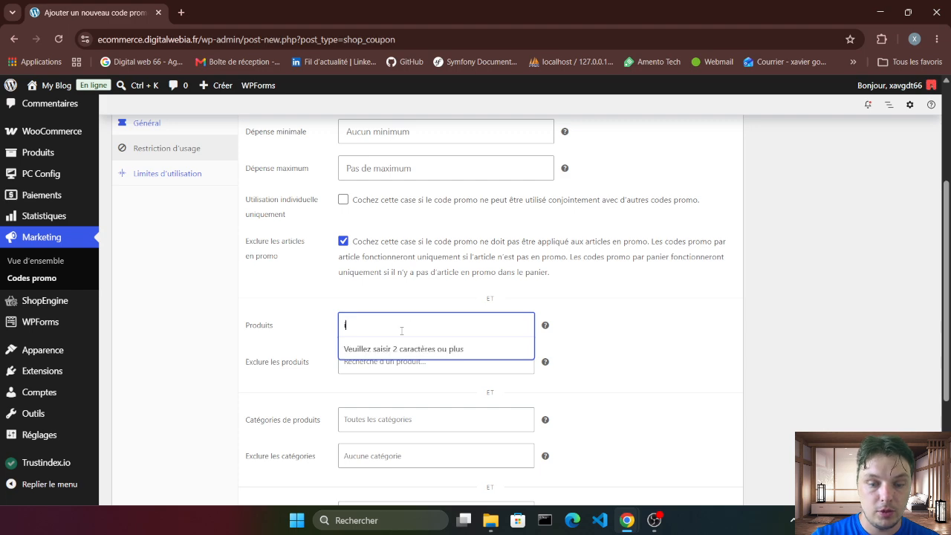
pyautogui.write('phon')
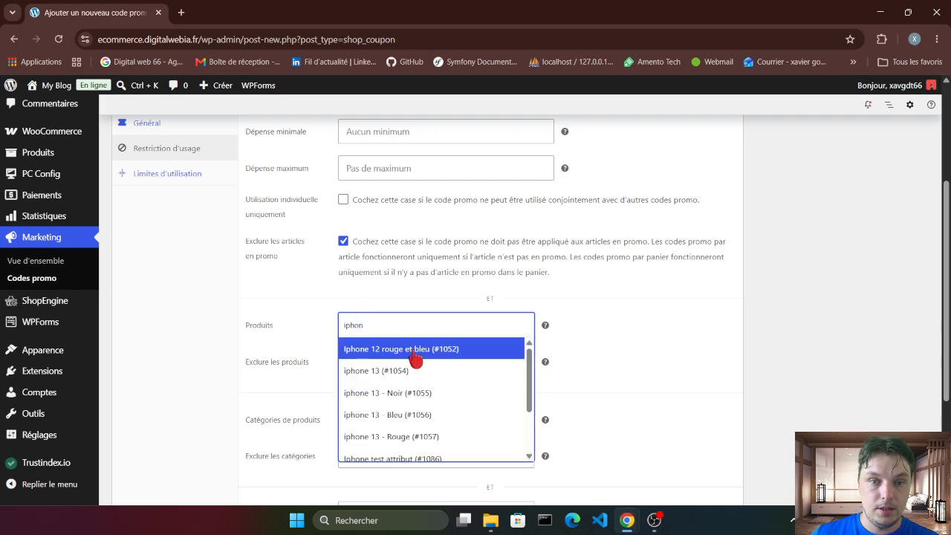
pyautogui.click(445, 293)
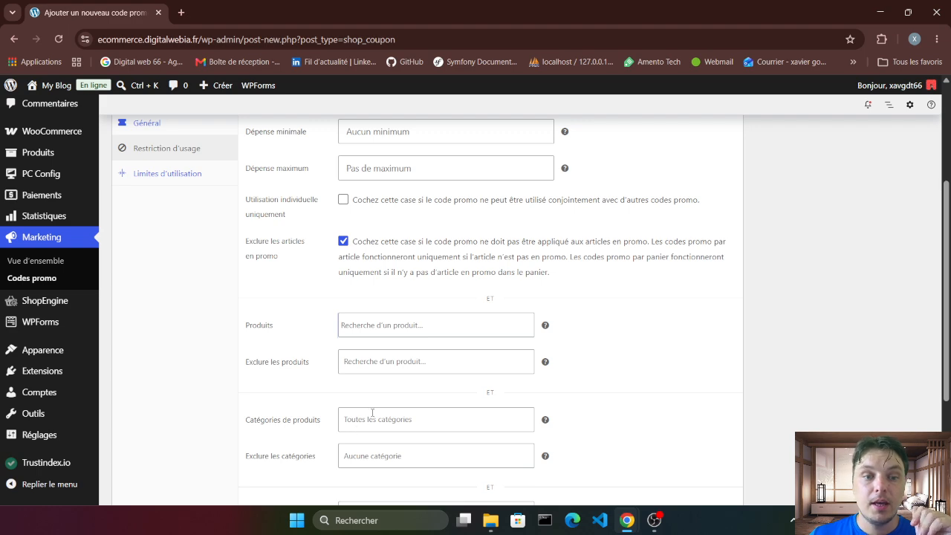
# Review the category, e-mail and brand restrictions, and examine the usage limits per code, item and user
pyautogui.scroll(-2, 372, 446)
pyautogui.scroll(-1, 419, 399)
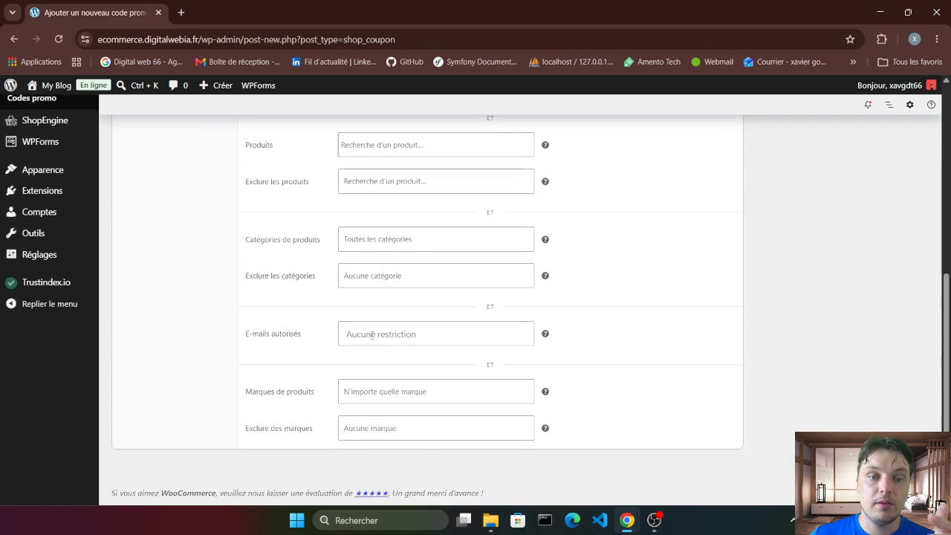
pyautogui.scroll(6, 177, 383)
pyautogui.click(174, 365)
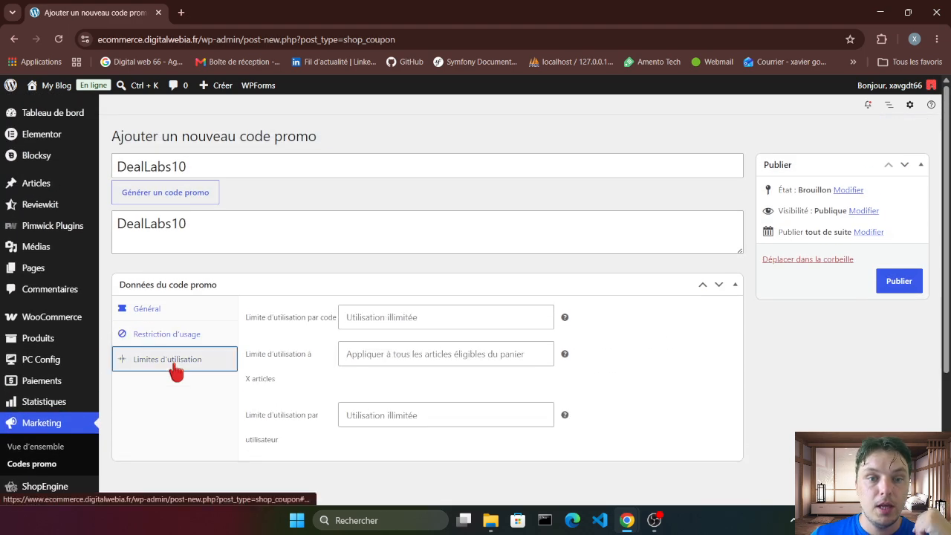
pyautogui.click(380, 320)
pyautogui.moveTo(567, 320)
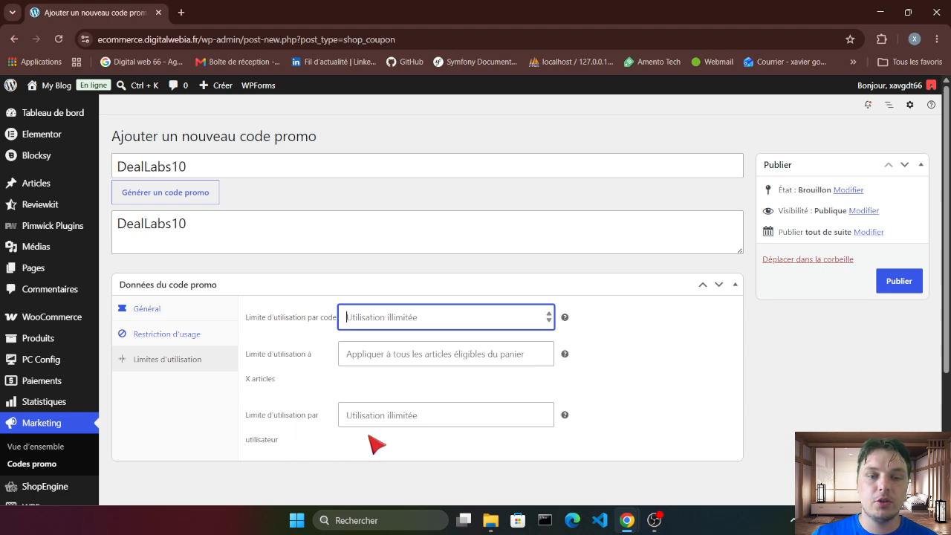
# Publish the DealLabs10 promo code and check its saved usage restrictions
pyautogui.click(905, 288)
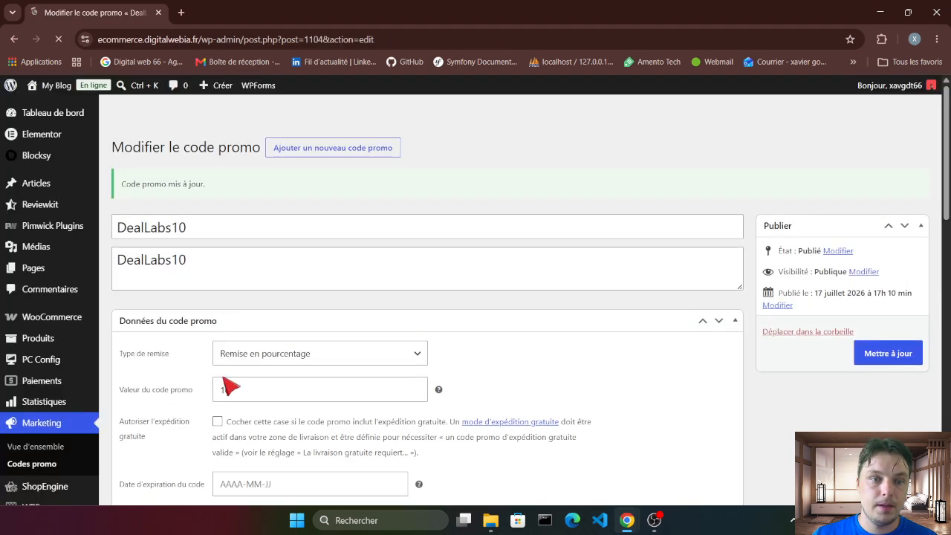
pyautogui.scroll(-2, 216, 335)
pyautogui.click(176, 201)
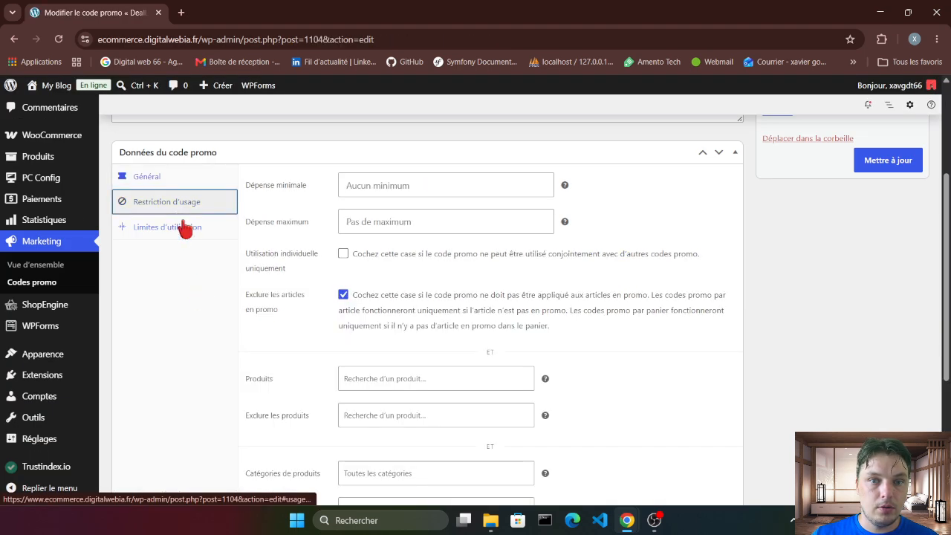
pyautogui.scroll(-3, 329, 335)
pyautogui.scroll(5, 223, 282)
# Copy the promo code's name DealLabs10 and open the shop's website in a private browsing window
pyautogui.click(171, 215)
pyautogui.doubleClick(172, 214)
pyautogui.hotkey('ctrl', 'c')
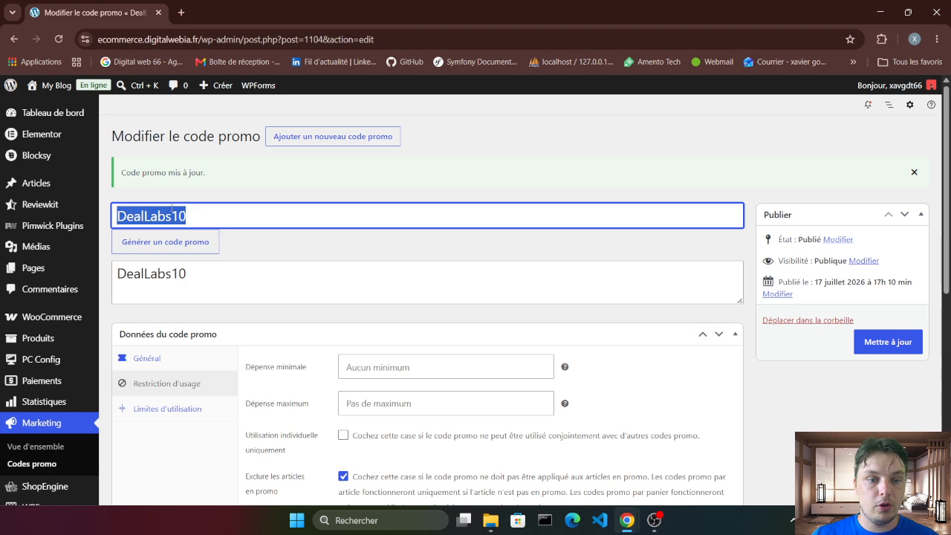
pyautogui.moveTo(56, 85)
pyautogui.rightClick(69, 108)
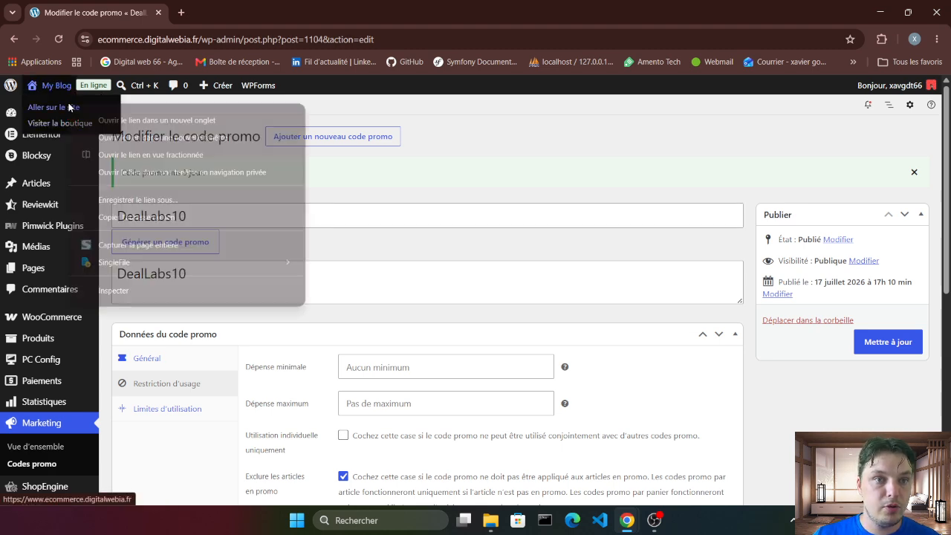
pyautogui.click(142, 173)
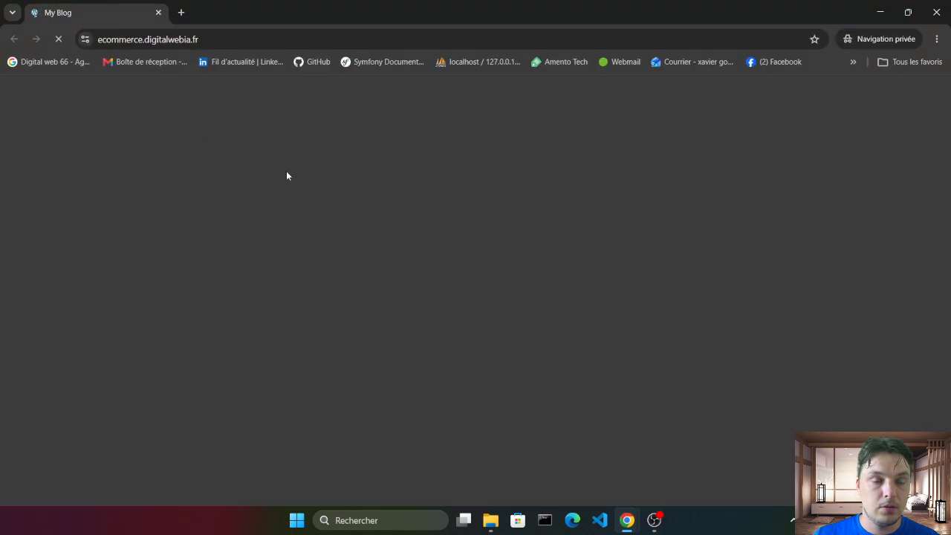
# Add the Samsung Galaxy S21 reached through the home page's Iphone 12 link to the cart and open the cart page
pyautogui.scroll(-4, 377, 327)
pyautogui.scroll(4, 376, 327)
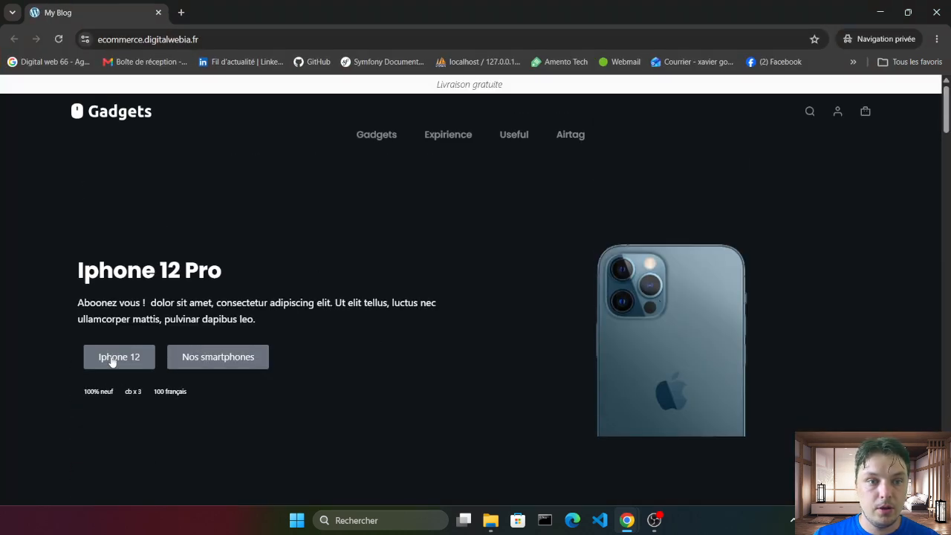
pyautogui.click(112, 361)
pyautogui.scroll(-4, 112, 361)
pyautogui.scroll(2, 650, 293)
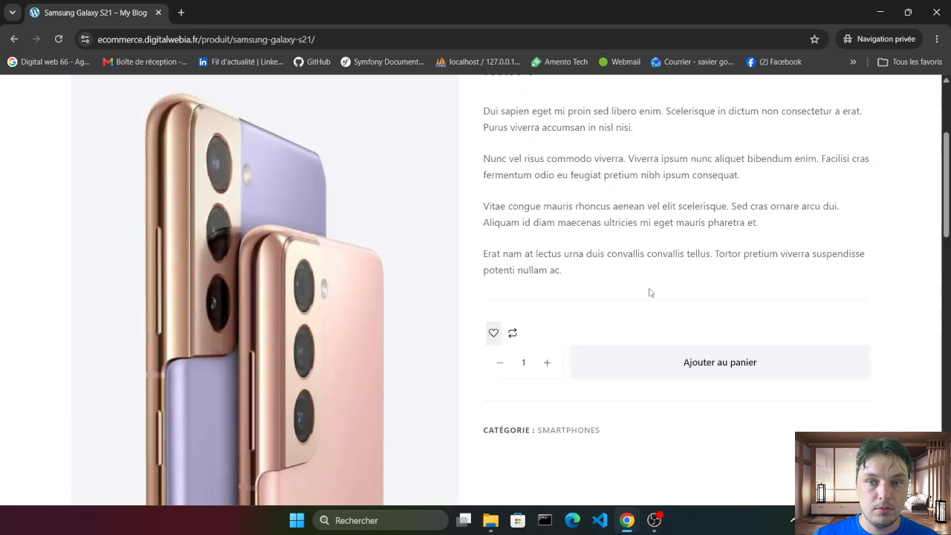
pyautogui.scroll(1, 650, 293)
pyautogui.click(698, 428)
pyautogui.scroll(2, 699, 428)
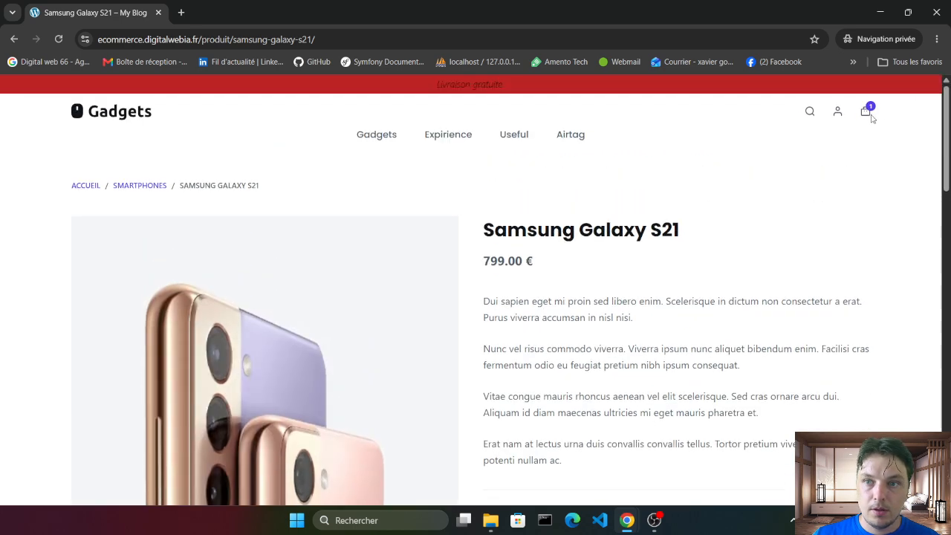
pyautogui.moveTo(873, 119)
pyautogui.click(737, 243)
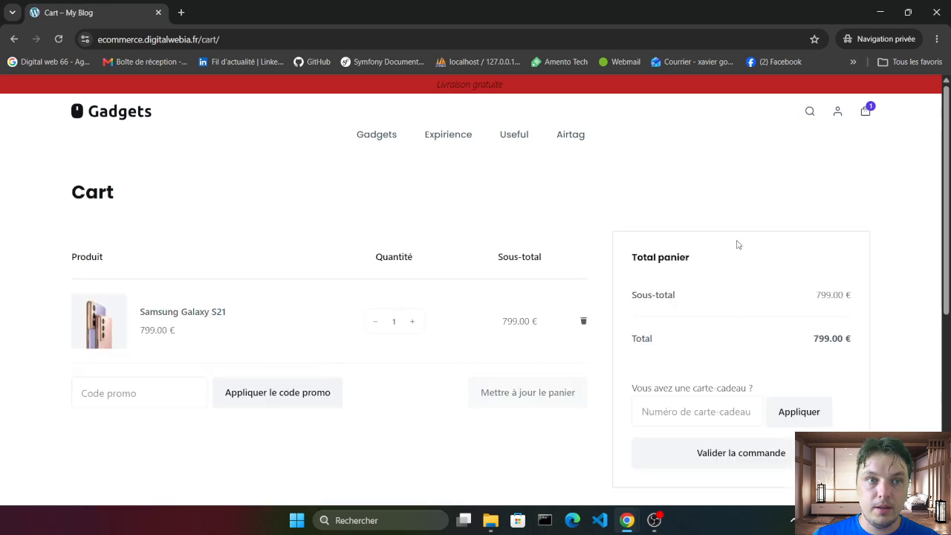
# Apply the promo code DealLabs10 to the cart containing the Samsung Galaxy S21
pyautogui.scroll(-1, 479, 345)
pyautogui.click(163, 331)
pyautogui.hotkey('ctrl', 'v')
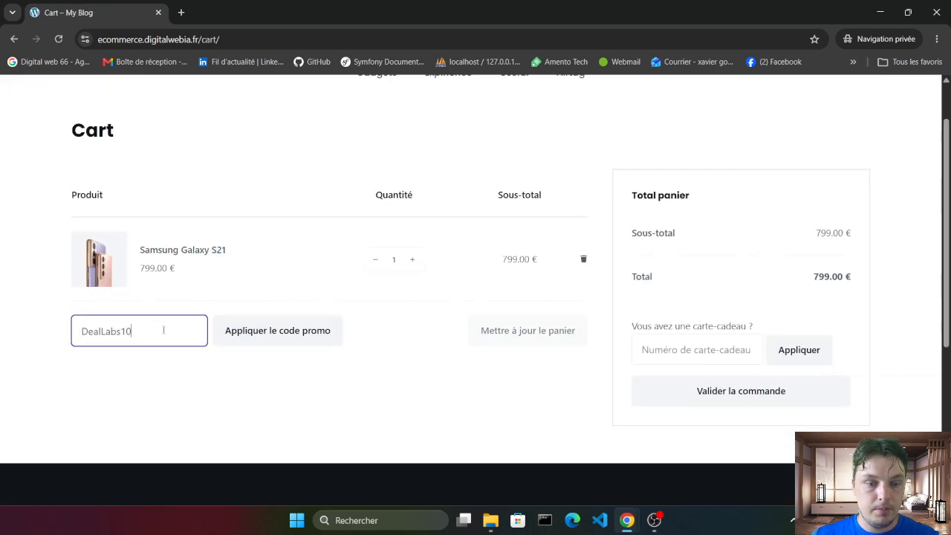
pyautogui.click(281, 332)
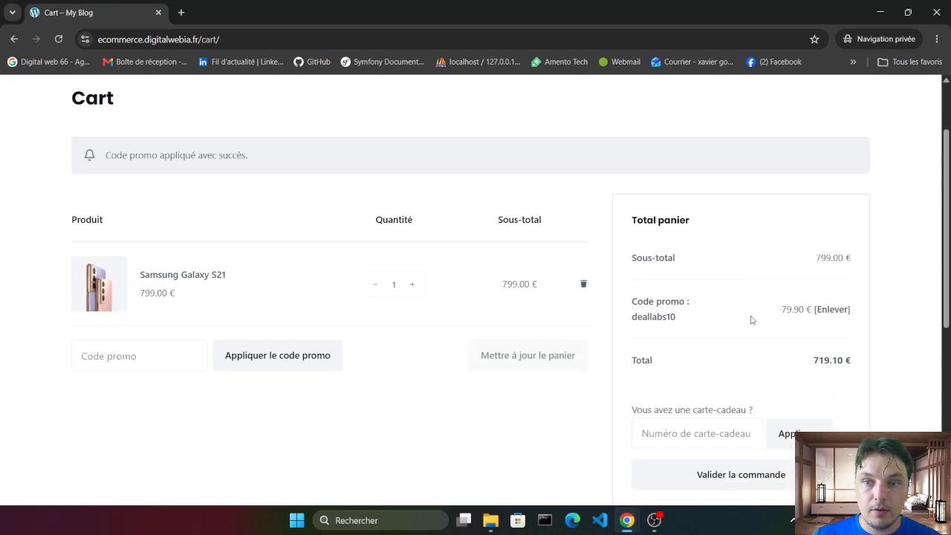
# Check the promo code's discount against the subtotal and total in the cart totals
pyautogui.moveTo(763, 320); pyautogui.dragTo(813, 318)
pyautogui.click(803, 320)
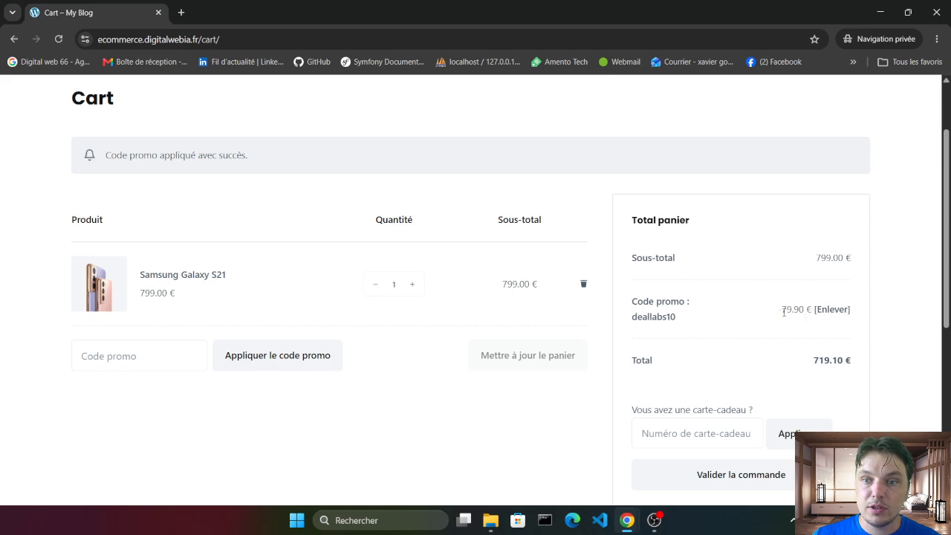
pyautogui.doubleClick(822, 260)
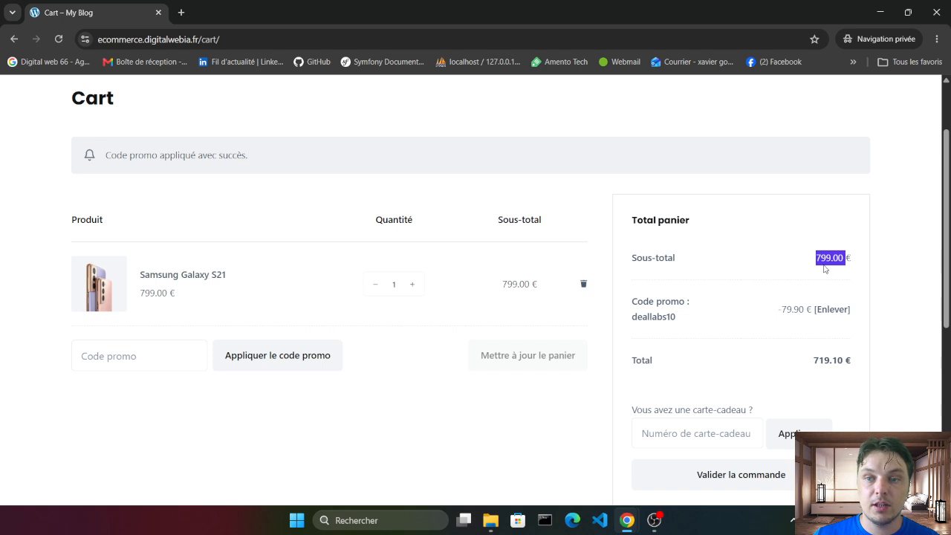
pyautogui.click(822, 297)
pyautogui.scroll(-1, 698, 347)
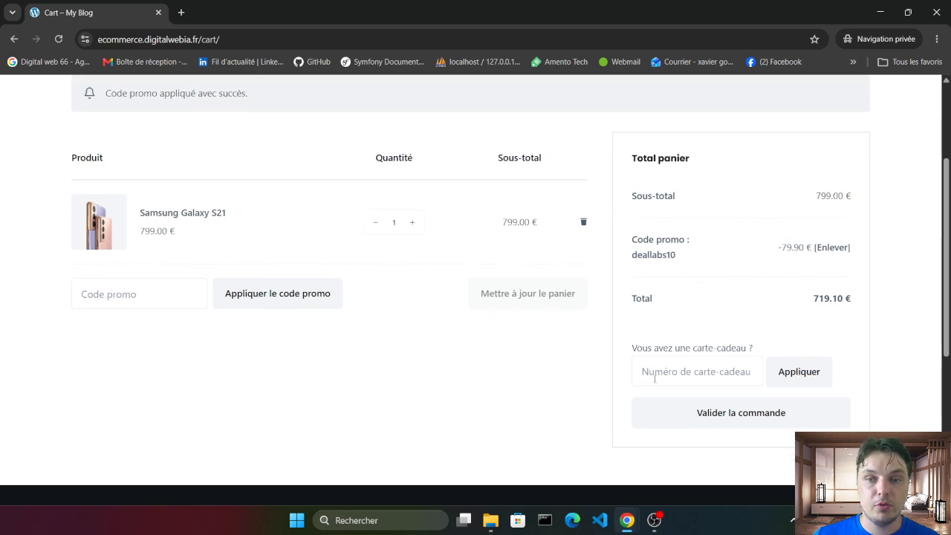
pyautogui.scroll(2, 424, 289)
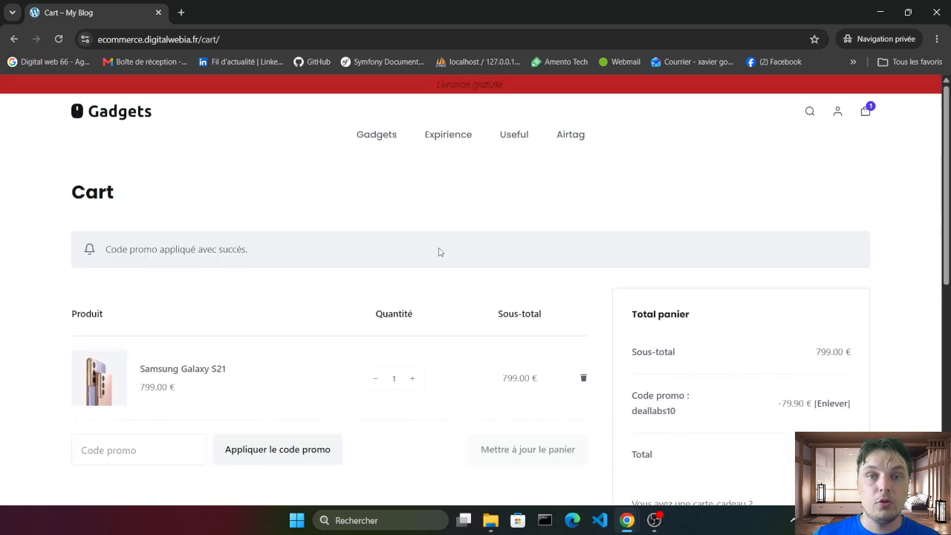